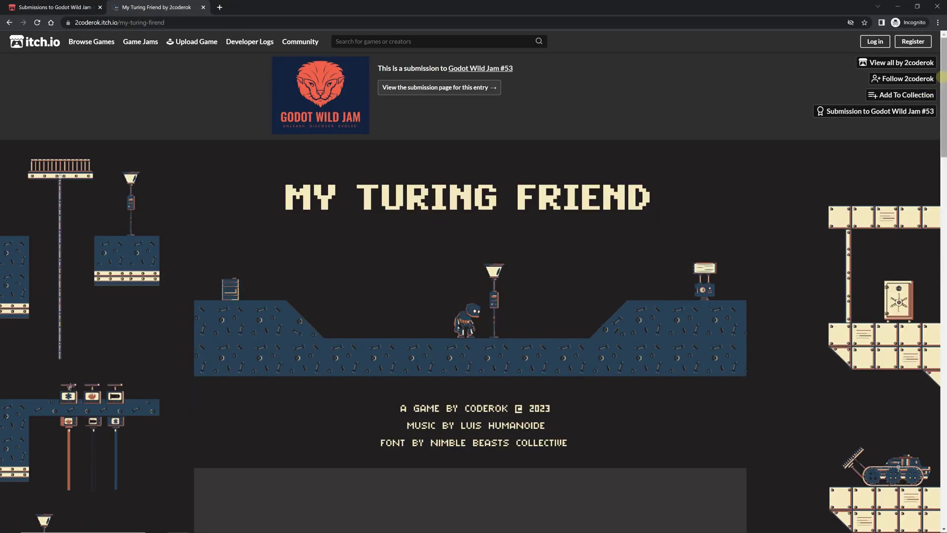
# - Drag the scrollbar down the My Turing Friend itch.io game page
pyautogui.moveTo(942, 77)
pyautogui.mouseDown()
pyautogui.moveTo(931, 241)
pyautogui.moveTo(943, 450)
pyautogui.mouseUp()
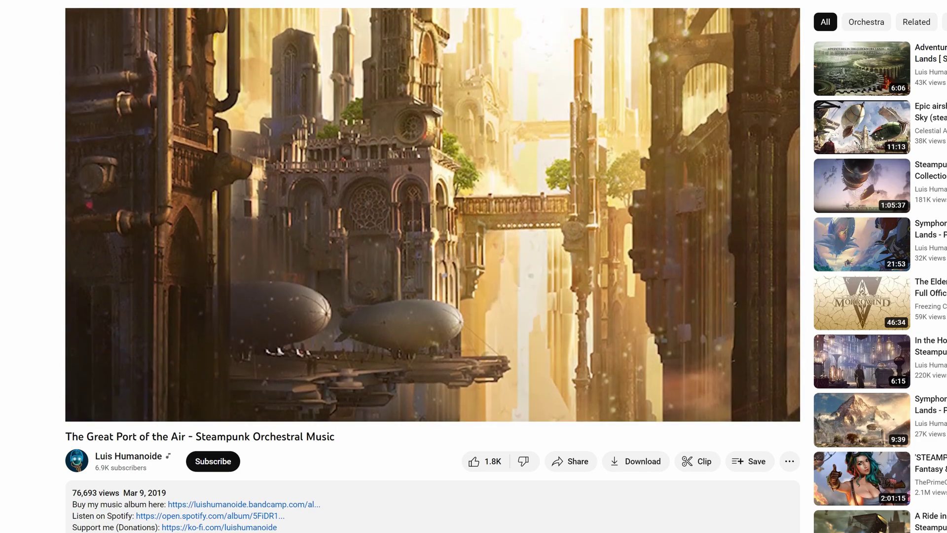
# - Scroll the track's description from the artist credits down to the Libraries used list
pyautogui.scroll(-1, 432, 266)
pyautogui.scroll(-2, 432, 267)
pyautogui.scroll(-2, 432, 266)
pyautogui.scroll(-2, 432, 267)
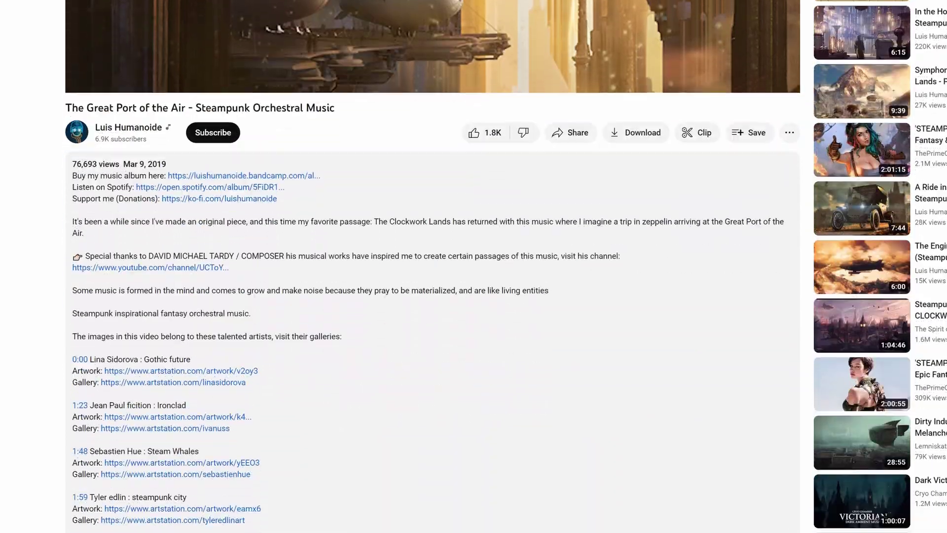
pyautogui.scroll(-3, 432, 266)
pyautogui.scroll(-2, 432, 266)
pyautogui.scroll(-1, 432, 267)
pyautogui.scroll(-2, 432, 267)
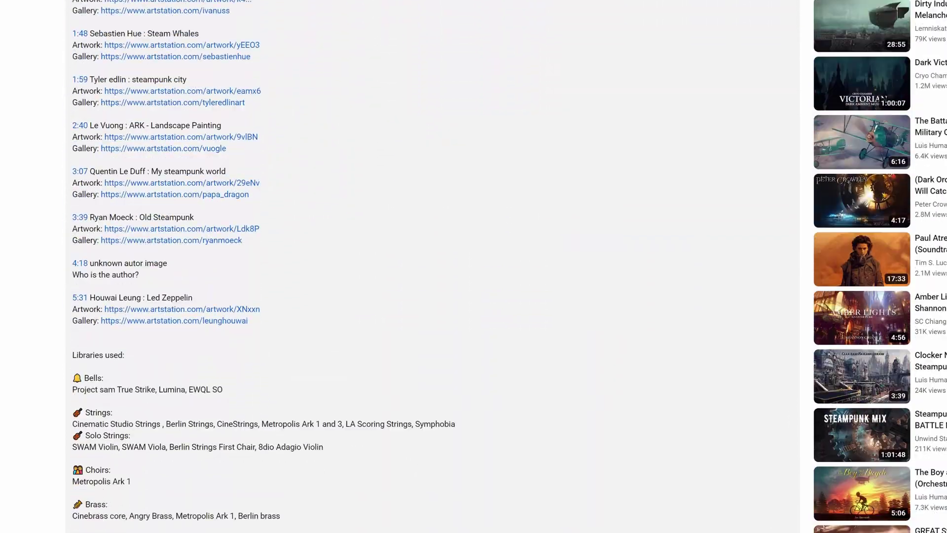
pyautogui.scroll(-2, 432, 266)
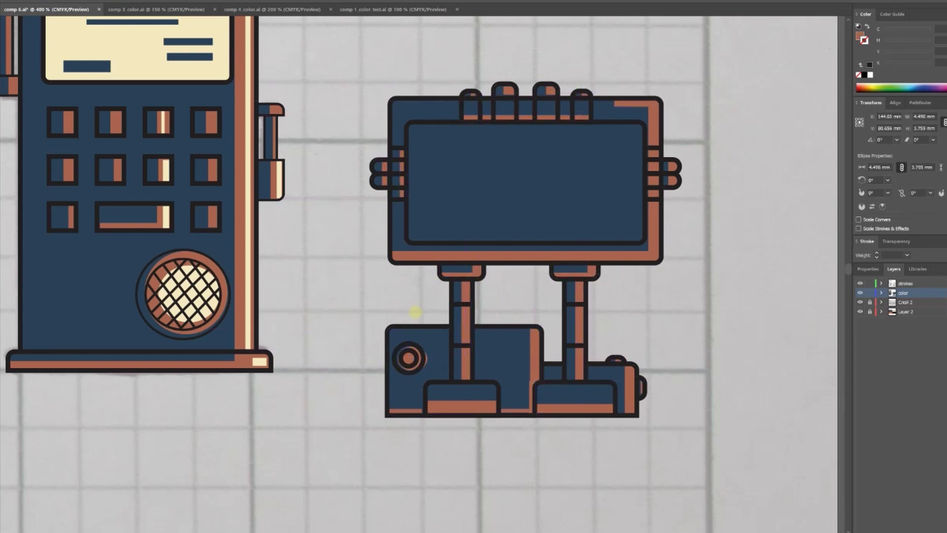
# - Select the billboard machine's screen rectangle to give it the cream fill
pyautogui.click(524, 183)
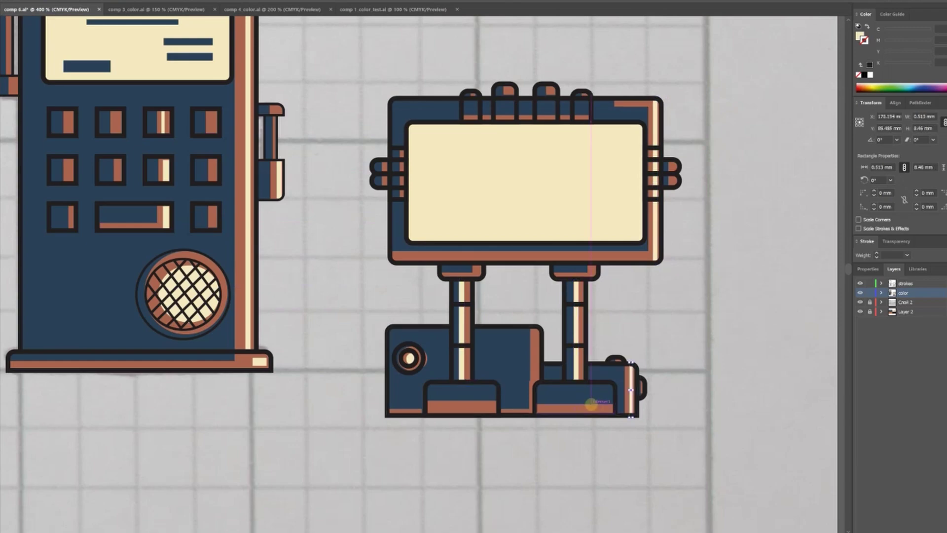
pyautogui.keyDown('alt'); pyautogui.scroll(-2, 487, 300); pyautogui.keyUp('alt')
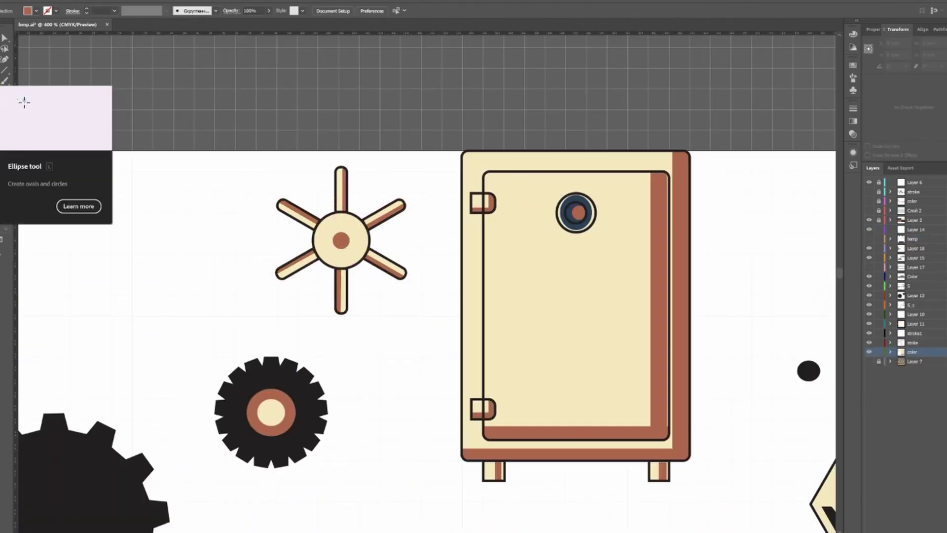
# - Draw a rounded window on the house wall and duplicate it above the original
pyautogui.press('a')
pyautogui.click(363, 254)
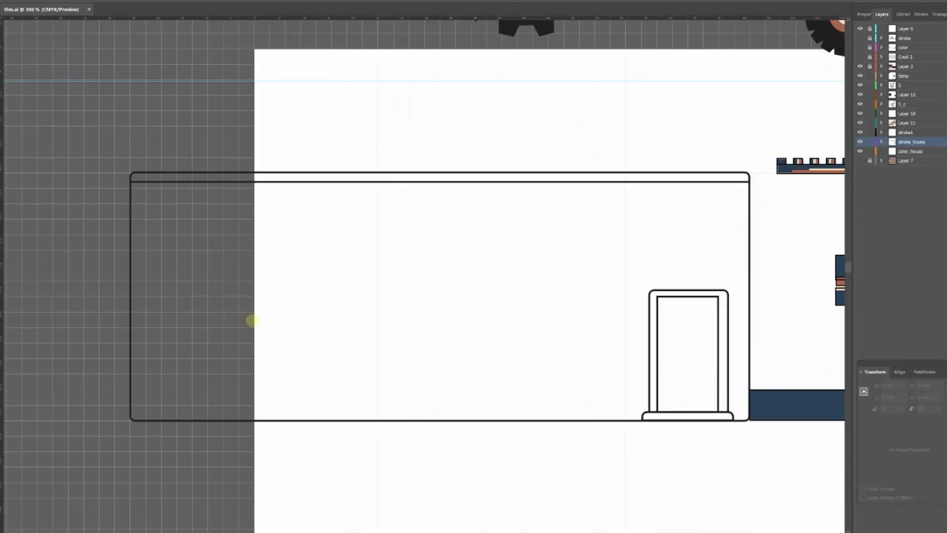
pyautogui.moveTo(517, 235); pyautogui.dragTo(610, 358)
pyautogui.click(340, 268)
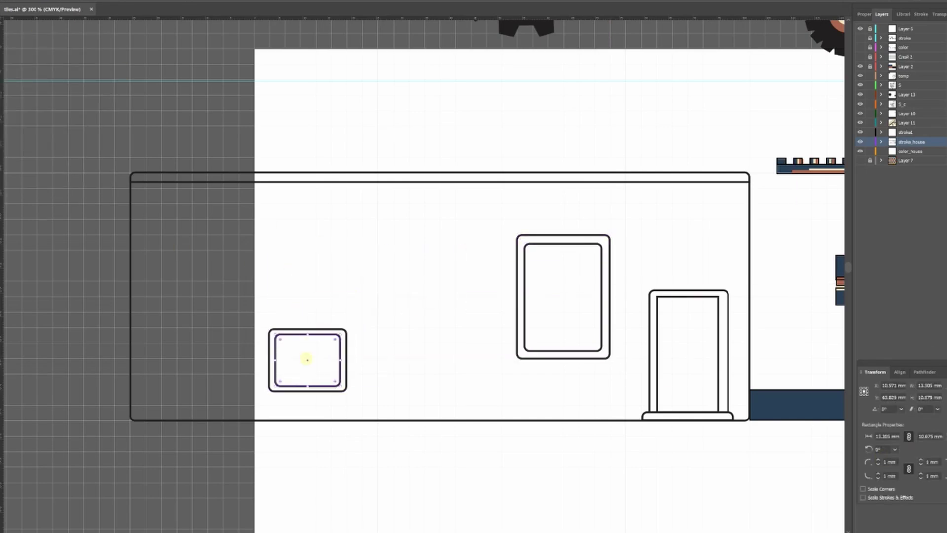
pyautogui.keyDown('alt'); pyautogui.moveTo(307, 360); pyautogui.dragTo(306, 248); pyautogui.keyUp('alt')
# - On the color_house layer, add orange shade strips along the house's edges and middle
pyautogui.hotkey('ctrl', '-')
pyautogui.hotkey('ctrl', '-')
pyautogui.hotkey('ctrl', '-')
pyautogui.hotkey('ctrl', '+')
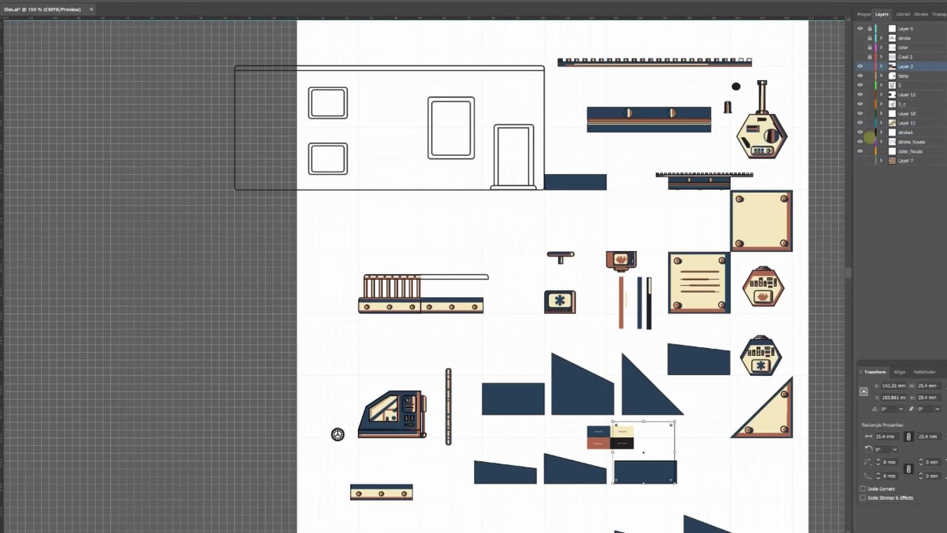
pyautogui.click(909, 151)
pyautogui.hotkey('ctrl', '+')
pyautogui.hotkey('ctrl', 'f')
pyautogui.click(758, 279)
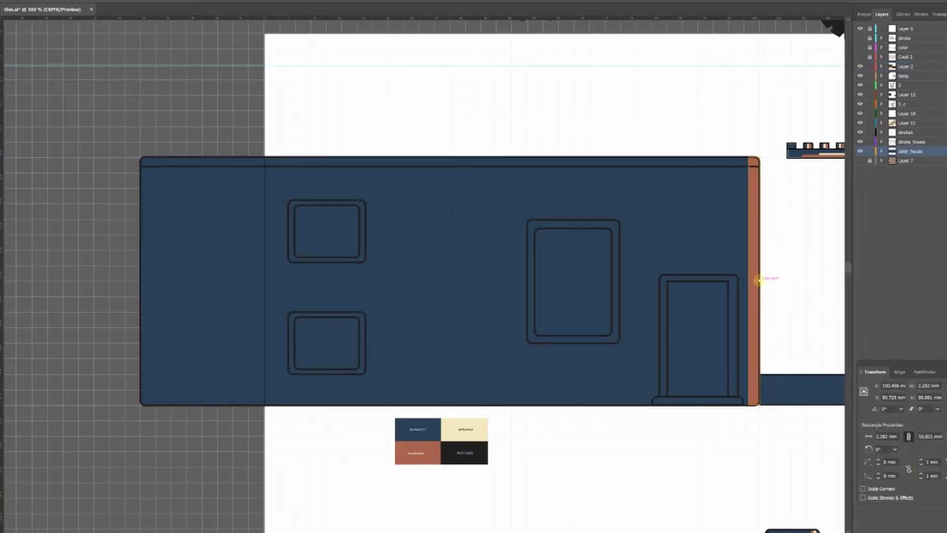
pyautogui.click(526, 385)
pyautogui.click(746, 170)
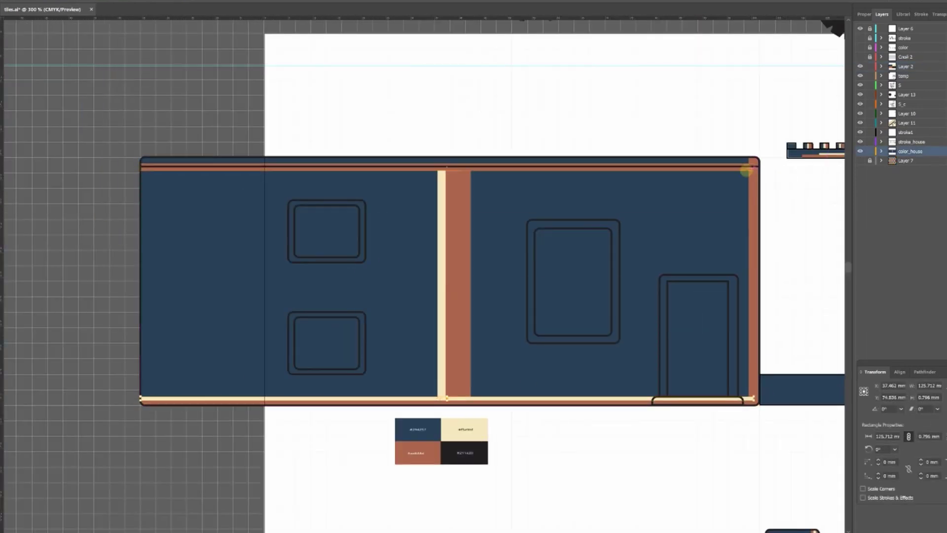
# - Add cream highlights to the windows and door, open the demo screenshot, and duplicate the Nut as Nut7
pyautogui.click(397, 291)
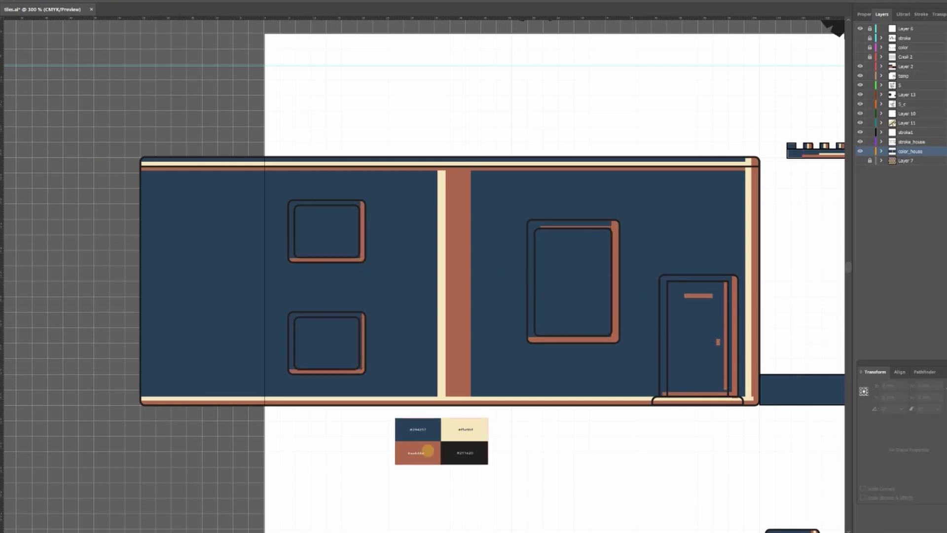
pyautogui.click(237, 397)
pyautogui.click(296, 364)
pyautogui.click(730, 274)
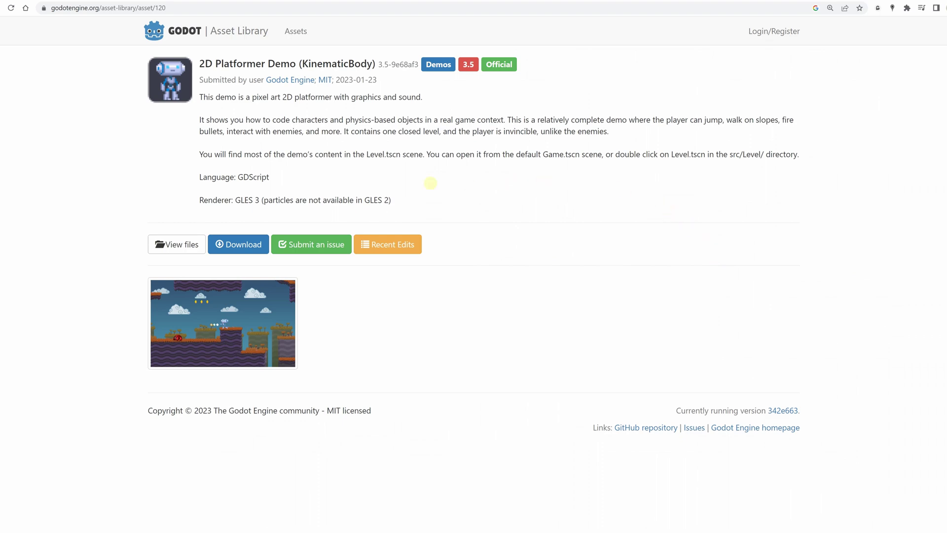
pyautogui.click(209, 323)
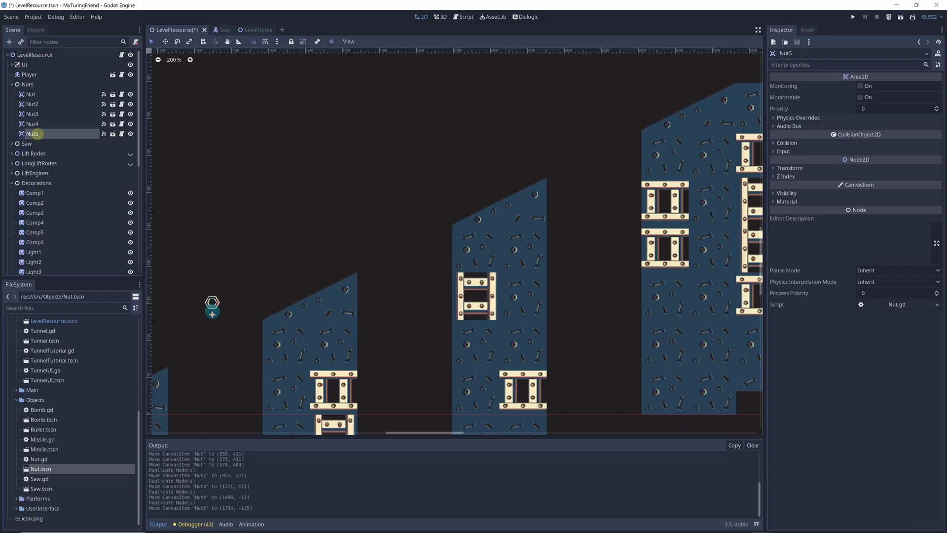
pyautogui.hotkey('ctrl', 'd')
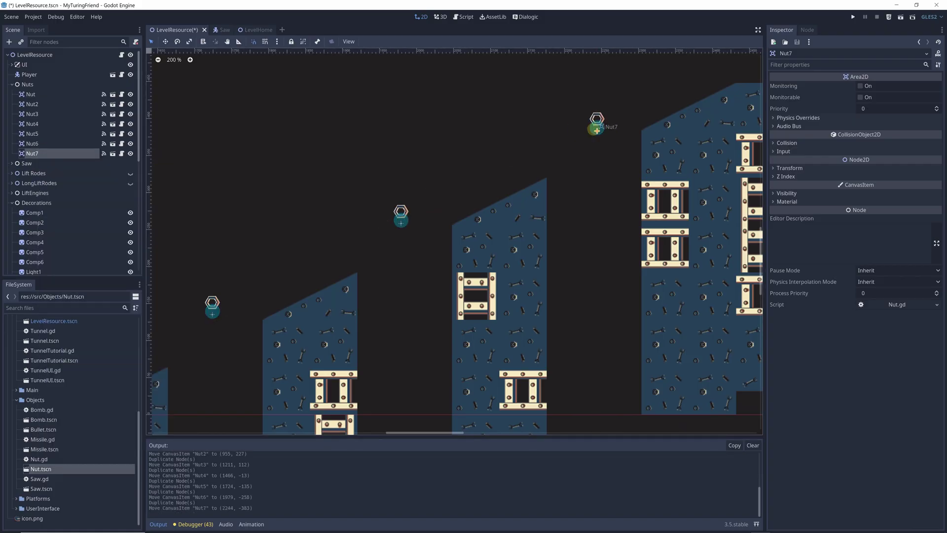
# - Duplicate and place Nut8, Nut9 and Nut10 along the tunnel
pyautogui.hotkey('ctrl', 'd')
pyautogui.moveTo(597, 130); pyautogui.dragTo(559, 190)
pyautogui.rightClick(32, 153)
pyautogui.moveTo(393, 265)
pyautogui.mouseDown()
pyautogui.moveTo(399, 351)
pyautogui.moveTo(567, 332)
pyautogui.mouseUp()
pyautogui.click(84, 265)
pyautogui.moveTo(567, 332); pyautogui.dragTo(193, 330, button='middle')
pyautogui.hotkey('ctrl', 'd')
pyautogui.moveTo(195, 327); pyautogui.dragTo(449, 330)
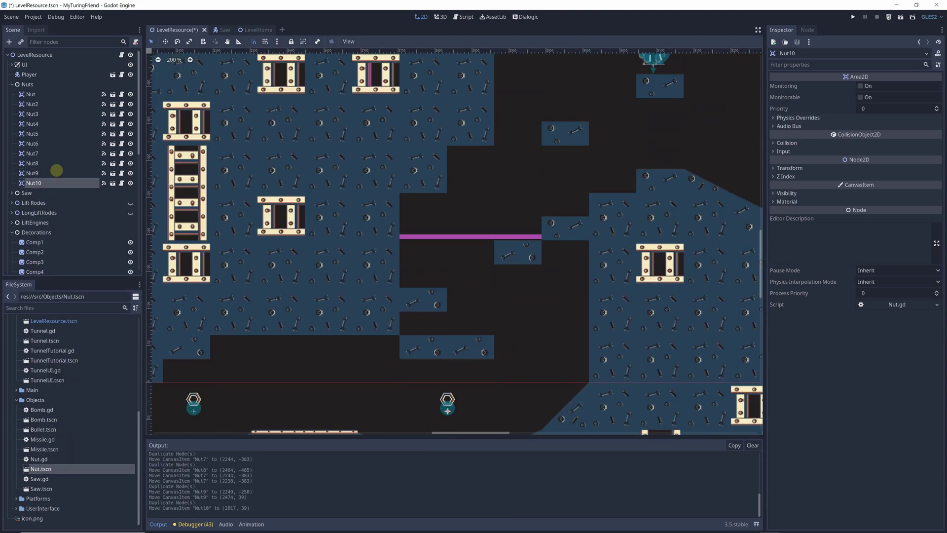
# - Duplicate Nut11 onto the upper ledge and place Nut12 beside it
pyautogui.hotkey('ctrl', 'd')
pyautogui.moveTo(503, 258); pyautogui.dragTo(513, 220)
pyautogui.moveTo(514, 220); pyautogui.dragTo(262, 91, button='middle')
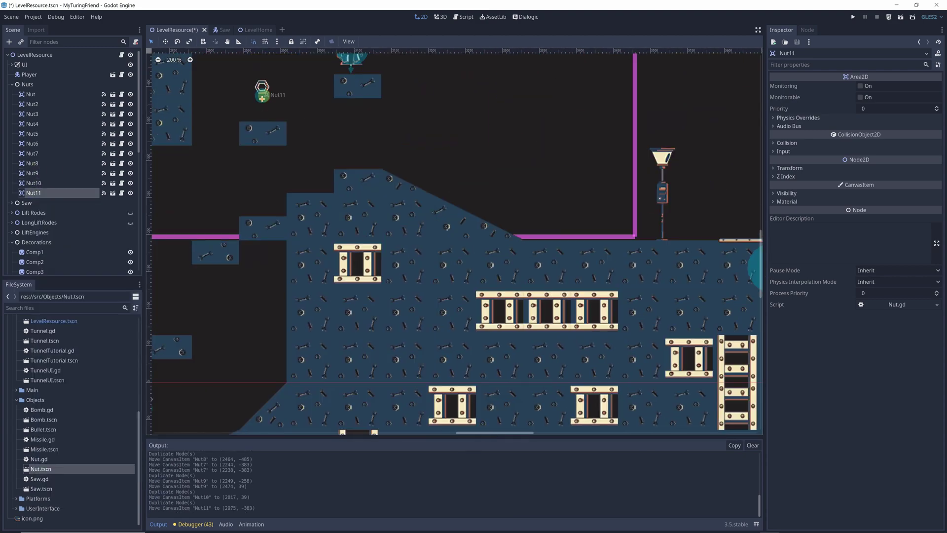
pyautogui.moveTo(262, 90)
pyautogui.mouseDown()
pyautogui.moveTo(424, 222)
pyautogui.moveTo(398, 222)
pyautogui.moveTo(659, 198)
pyautogui.mouseUp()
pyautogui.rightClick(34, 193)
pyautogui.click(91, 344)
pyautogui.moveTo(499, 197); pyautogui.dragTo(154, 197, button='middle')
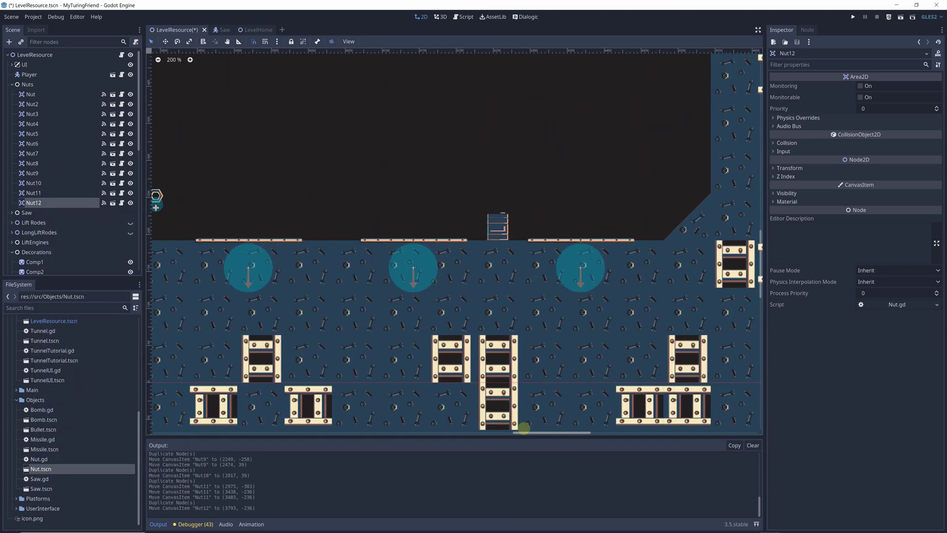
pyautogui.moveTo(333, 212); pyautogui.dragTo(382, 212, button='middle')
# - Duplicate and place Nut13, Nut14 and Nut15 further right above the floor
pyautogui.hotkey('ctrl', 'd')
pyautogui.moveTo(383, 212); pyautogui.dragTo(731, 173)
pyautogui.moveTo(731, 173)
pyautogui.mouseDown(button='middle')
pyautogui.moveTo(597, 172)
pyautogui.moveTo(596, 374)
pyautogui.mouseUp(button='middle')
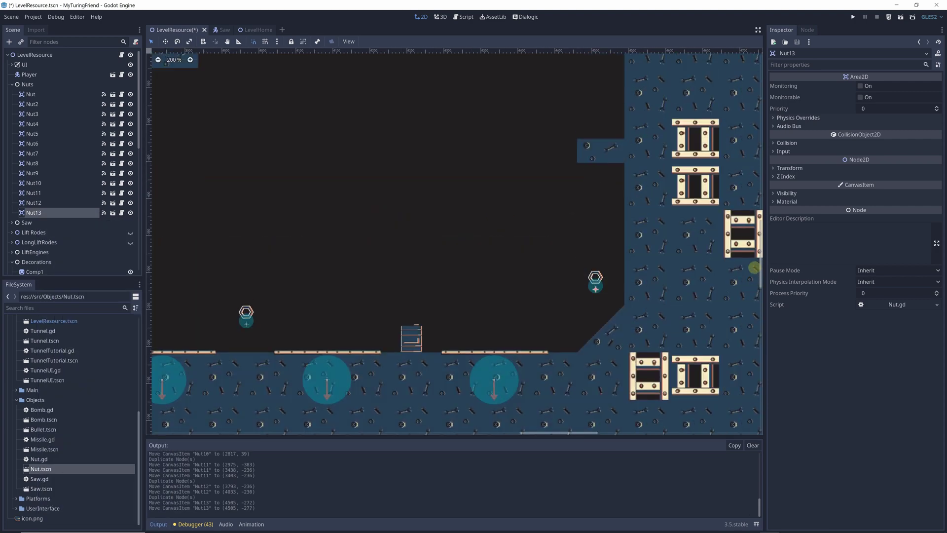
pyautogui.rightClick(31, 212)
pyautogui.click(61, 378)
pyautogui.moveTo(595, 377)
pyautogui.mouseDown()
pyautogui.moveTo(599, 205)
pyautogui.moveTo(582, 207)
pyautogui.mouseUp()
pyautogui.moveTo(598, 205)
pyautogui.mouseDown()
pyautogui.moveTo(610, 209)
pyautogui.moveTo(590, 208)
pyautogui.mouseUp()
pyautogui.click(573, 427)
pyautogui.moveTo(573, 427); pyautogui.dragTo(560, 427, button='middle')
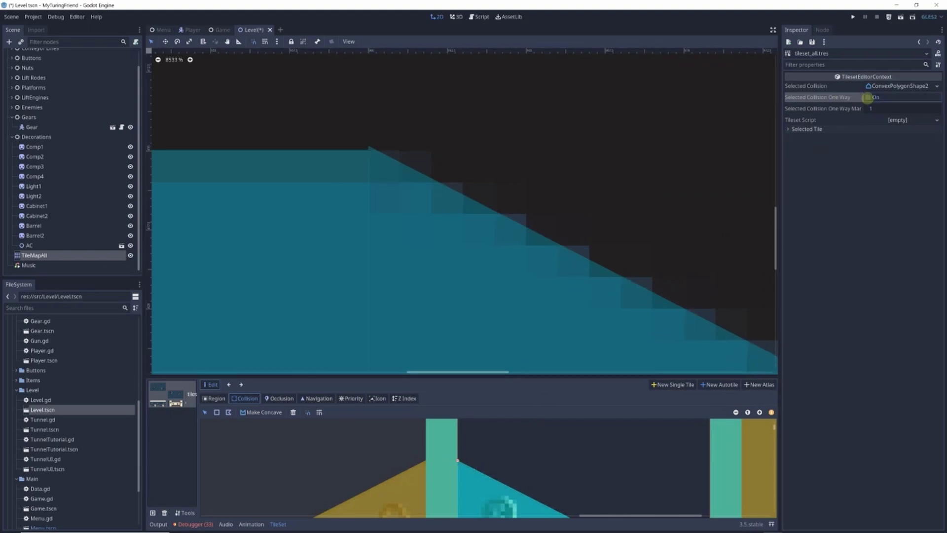
# - Make the selected tile's collision one-way and adjust a collision polygon vertex
pyautogui.click(867, 97)
pyautogui.click(457, 460)
pyautogui.moveTo(473, 372); pyautogui.dragTo(468, 373)
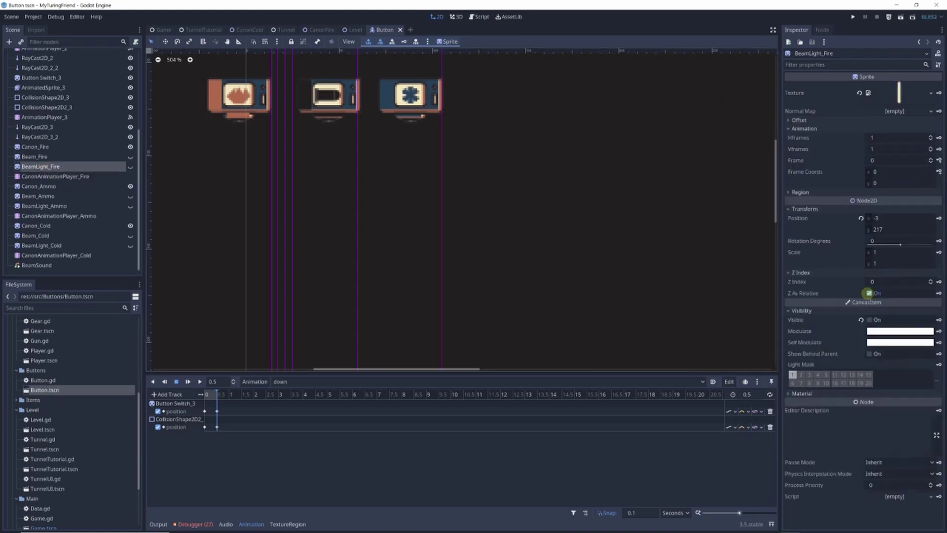
# - Set Beam_Ammo's Z Index to -5, save the button scene, and select Beam_Cold
pyautogui.press('Down')
pyautogui.press('Down')
pyautogui.press('Down')
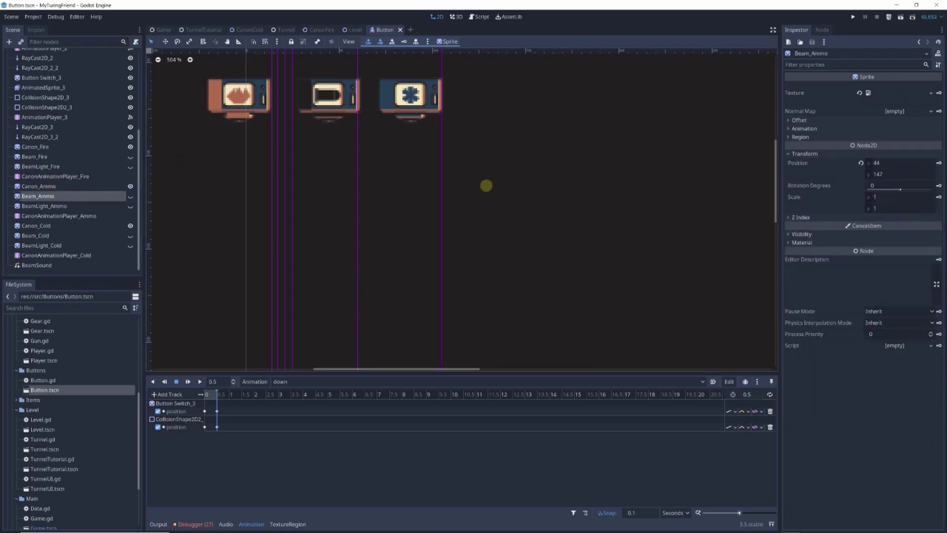
pyautogui.press('Down')
pyautogui.moveTo(930, 227); pyautogui.dragTo(926, 228)
pyautogui.hotkey('ctrl', 's')
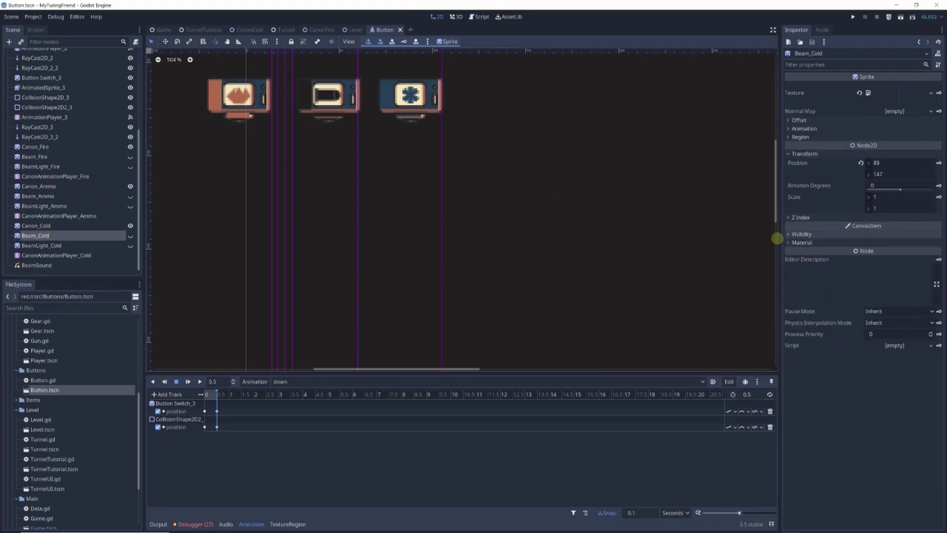
pyautogui.click(56, 235)
# - Play the fire canon's on animation, check each beam, and move the ammo animation to 1.5 s
pyautogui.click(55, 176)
pyautogui.click(200, 381)
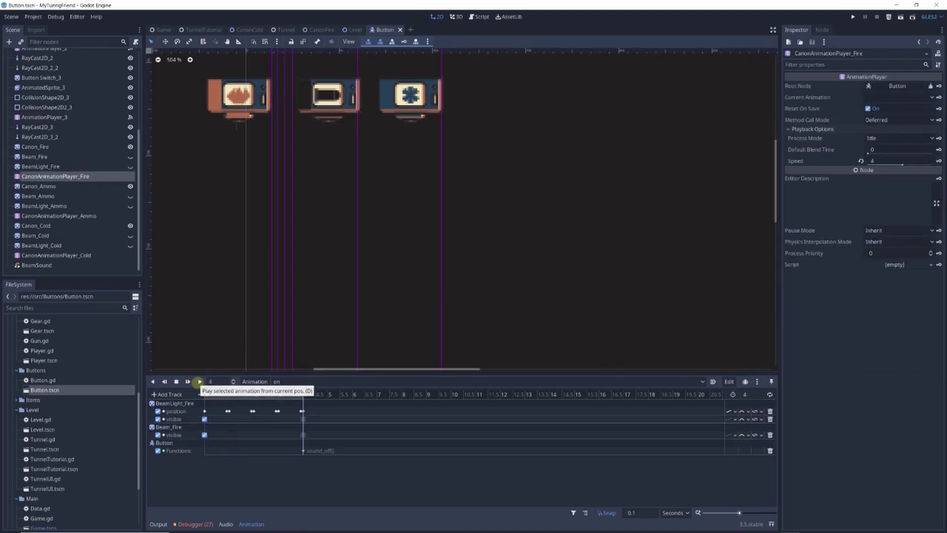
pyautogui.click(54, 166)
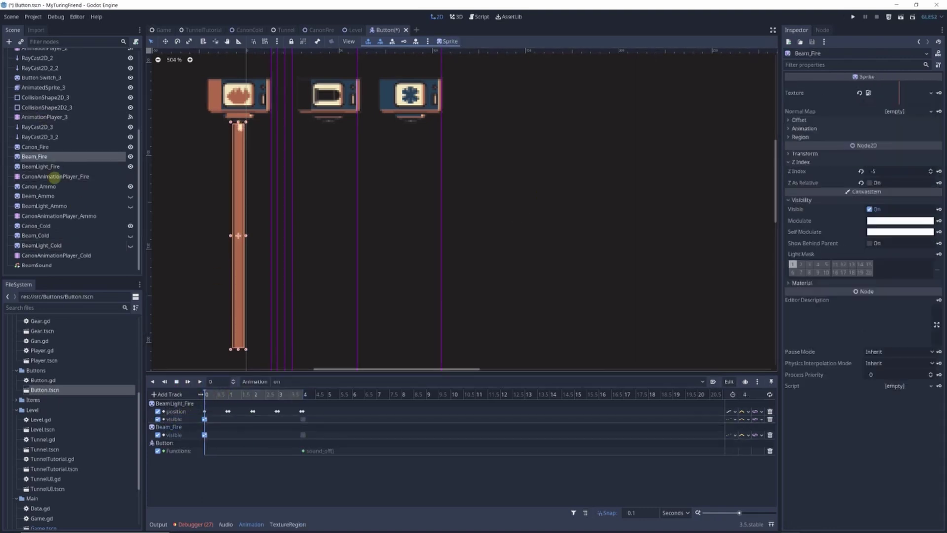
pyautogui.click(54, 186)
pyautogui.click(54, 176)
pyautogui.click(332, 196)
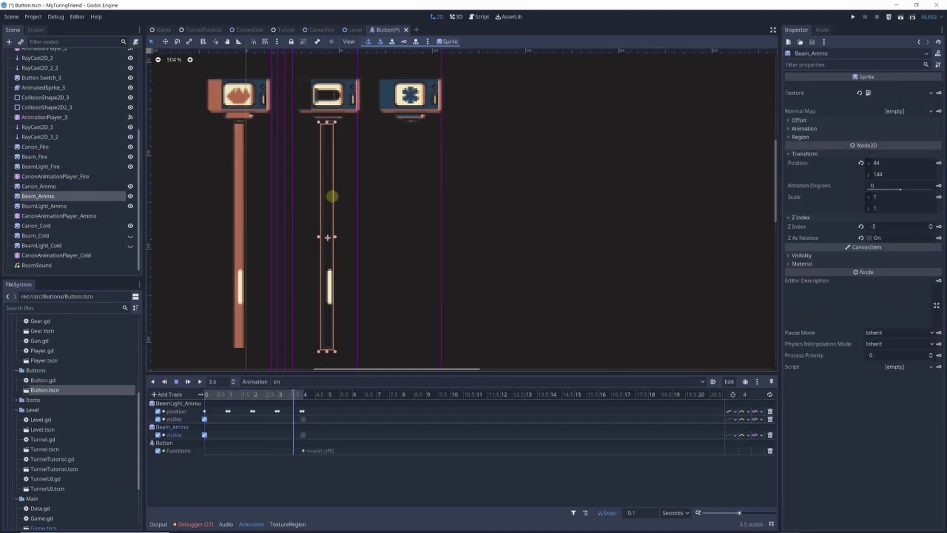
pyautogui.click(39, 225)
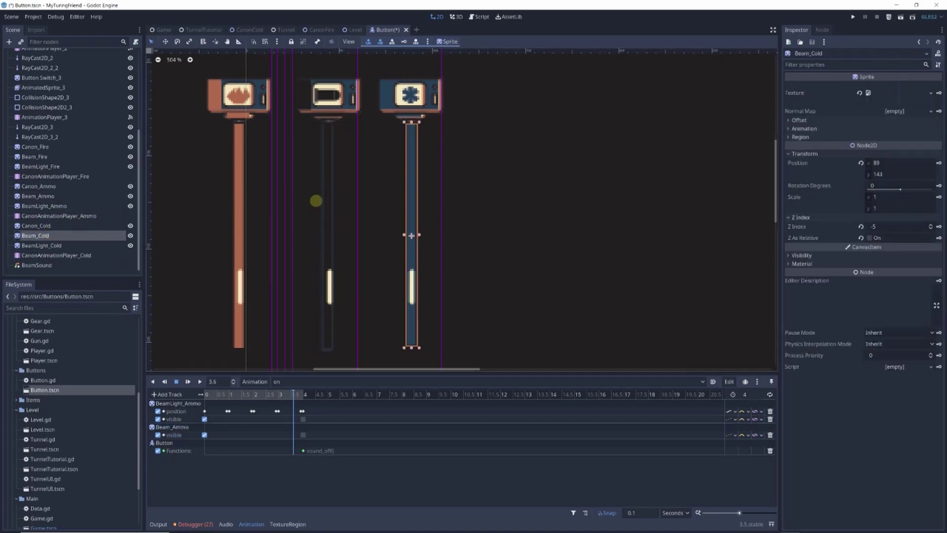
pyautogui.click(39, 186)
pyautogui.click(58, 216)
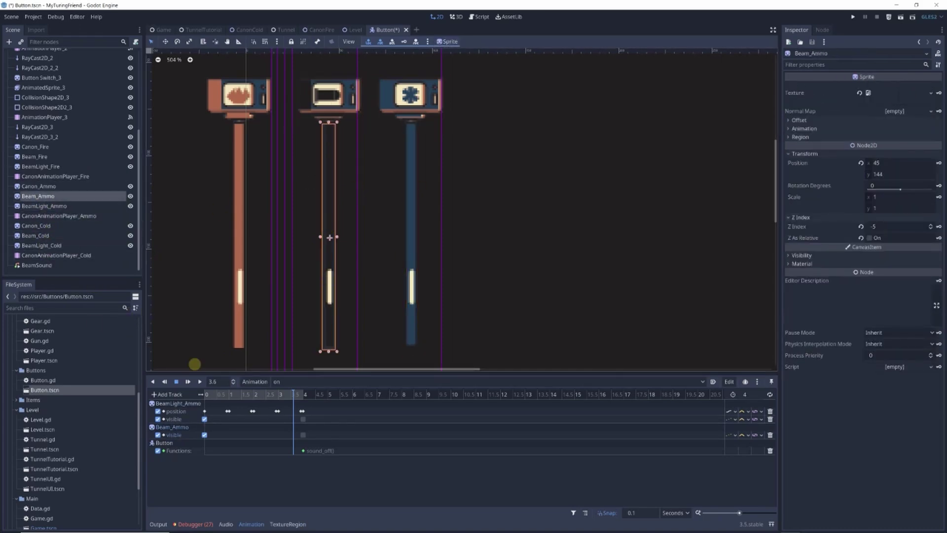
pyautogui.click(248, 393)
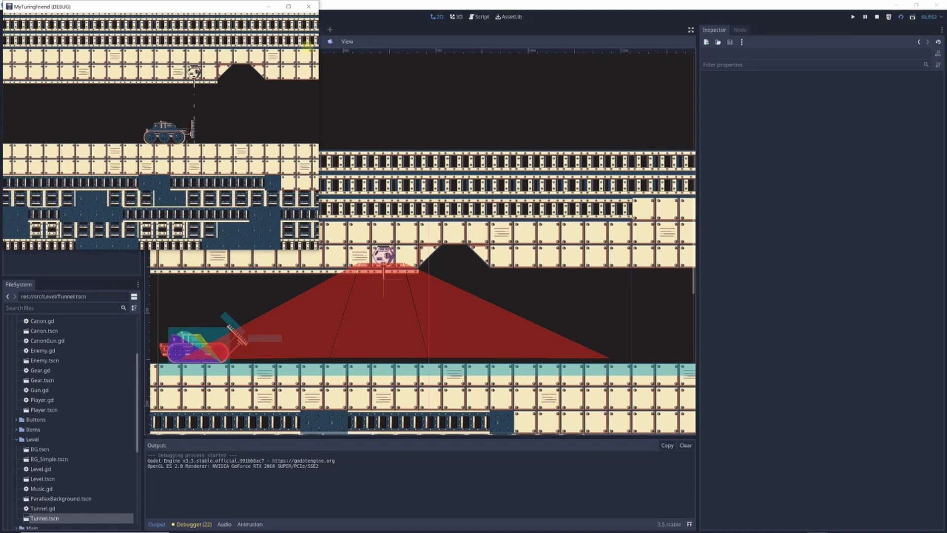
# - In BMP, resize the shield collision box into a tall rectangle, move ShiledArea2D2 under SpriteTrack, and save
pyautogui.hotkey('ctrl', 'Tab')
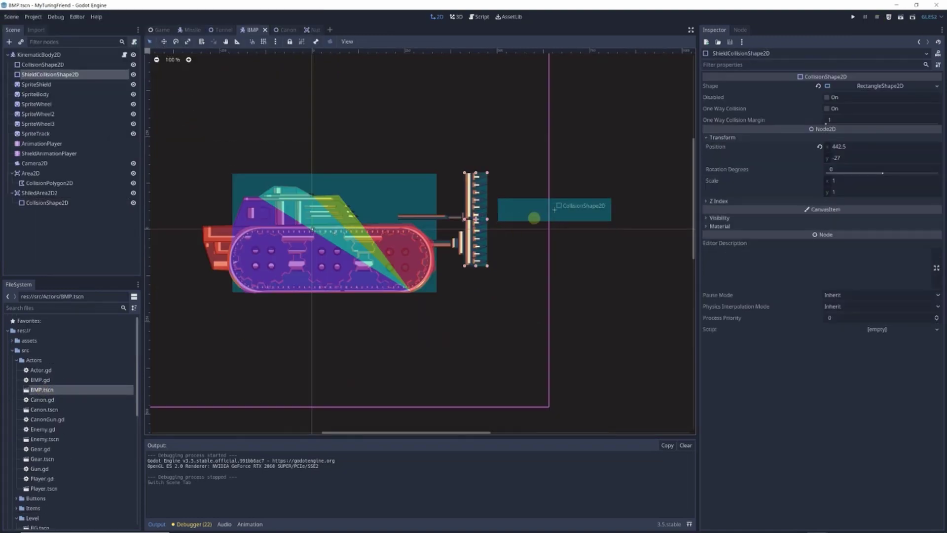
pyautogui.click(554, 209)
pyautogui.moveTo(607, 226); pyautogui.dragTo(518, 267)
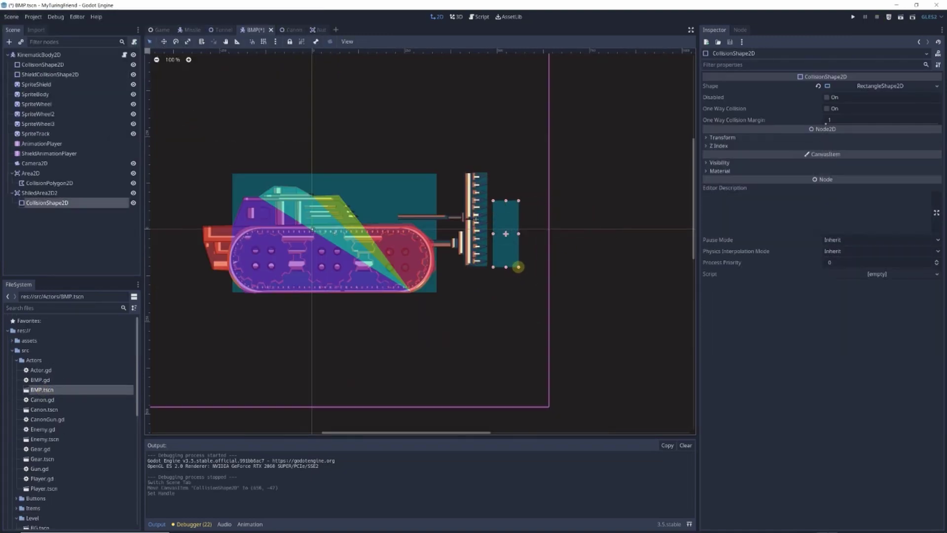
pyautogui.moveTo(479, 200); pyautogui.dragTo(476, 173)
pyautogui.moveTo(39, 193); pyautogui.dragTo(39, 141)
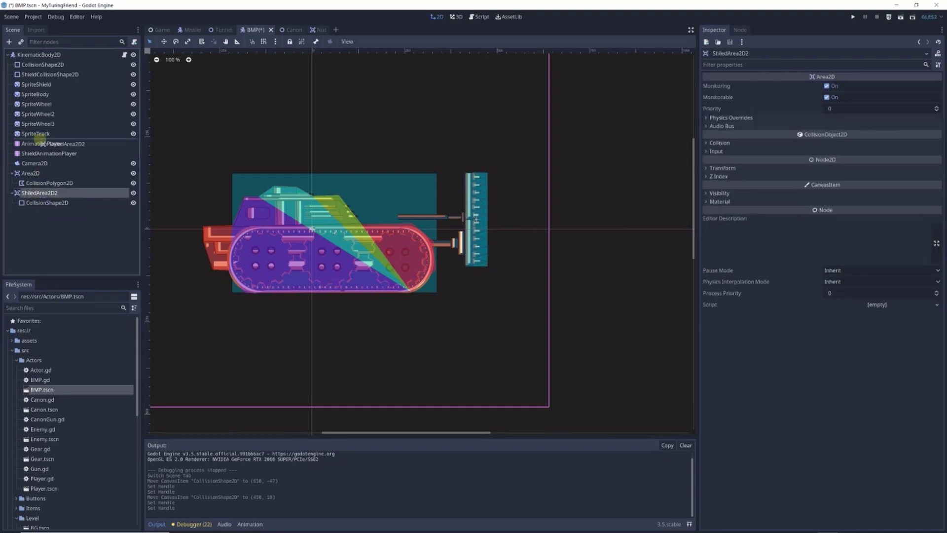
pyautogui.click(44, 172)
pyautogui.hotkey('ctrl', 's')
# - Key the shield CollisionShape2D's position in the shield's right animation
pyautogui.press('Up')
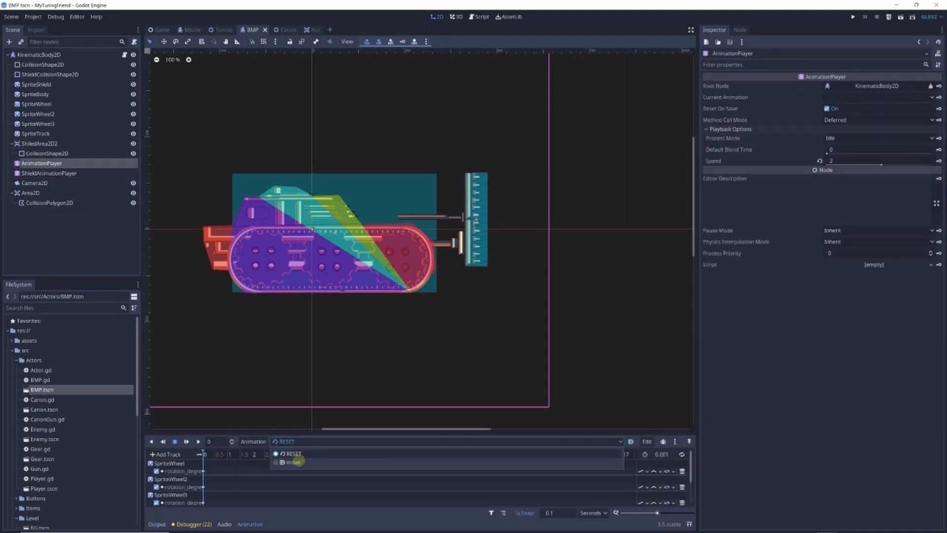
pyautogui.press('Down')
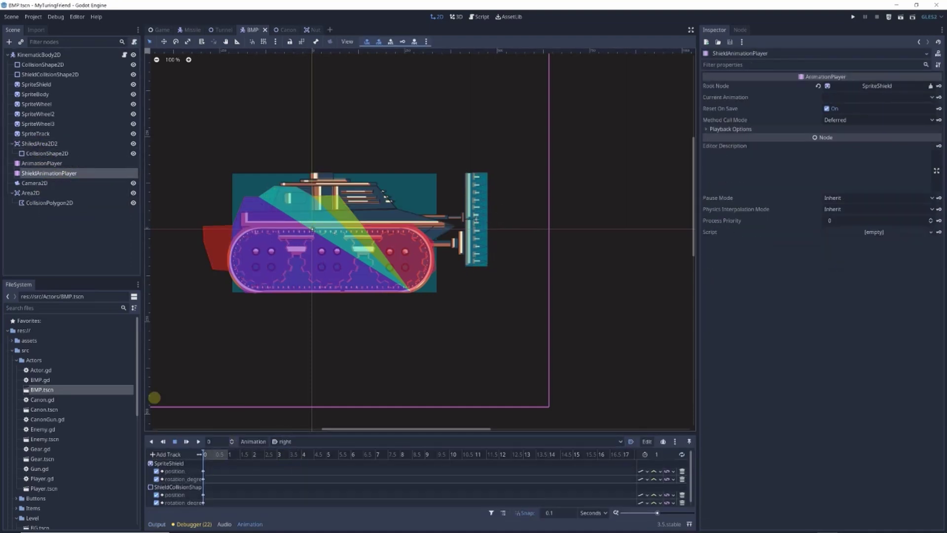
pyautogui.click(46, 152)
pyautogui.click(938, 146)
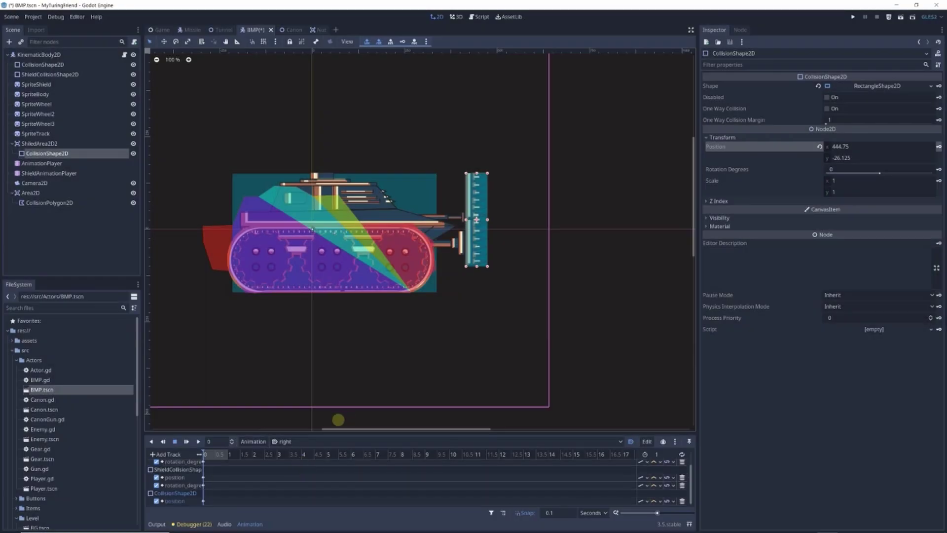
pyautogui.moveTo(312, 397); pyautogui.dragTo(312, 379)
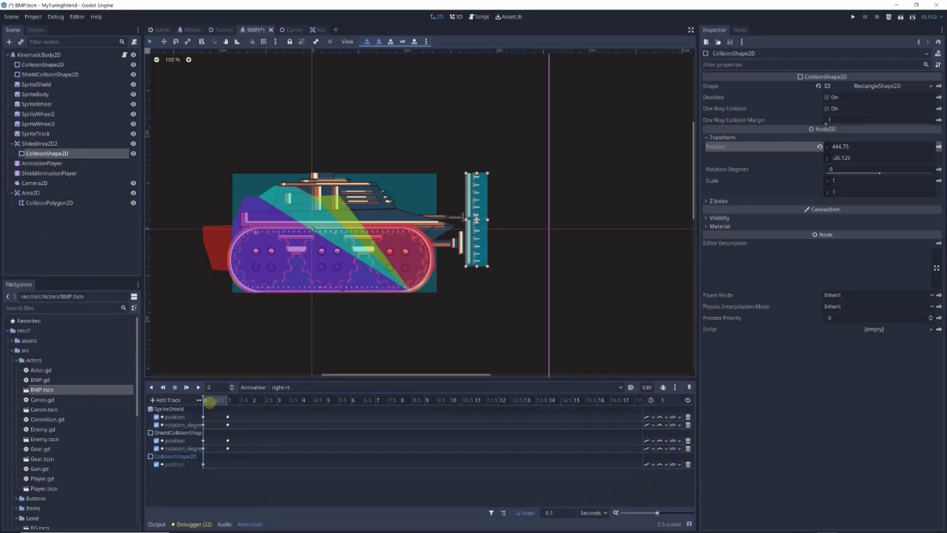
pyautogui.click(228, 464)
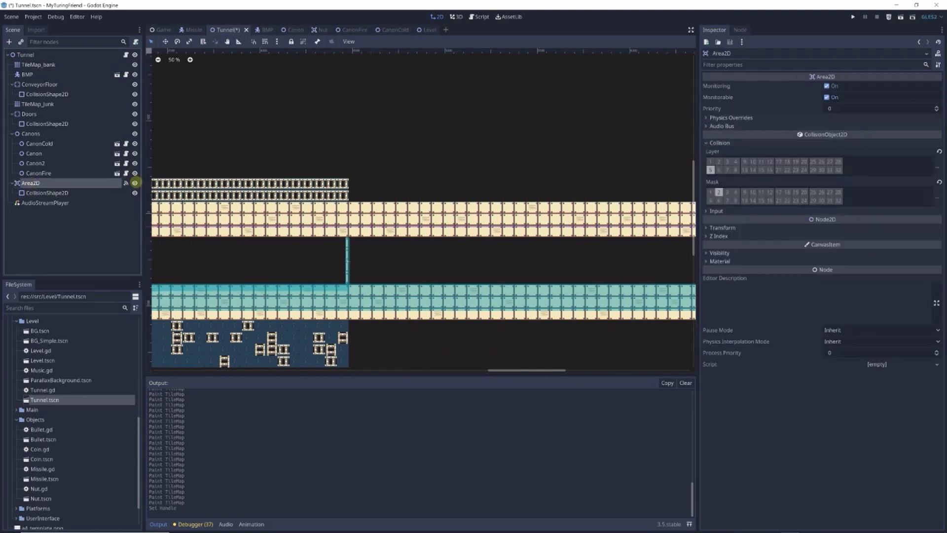
# - Hide the Area2D in the editor and pick a tile on the TileMap_Junk layer
pyautogui.click(402, 288)
pyautogui.click(37, 104)
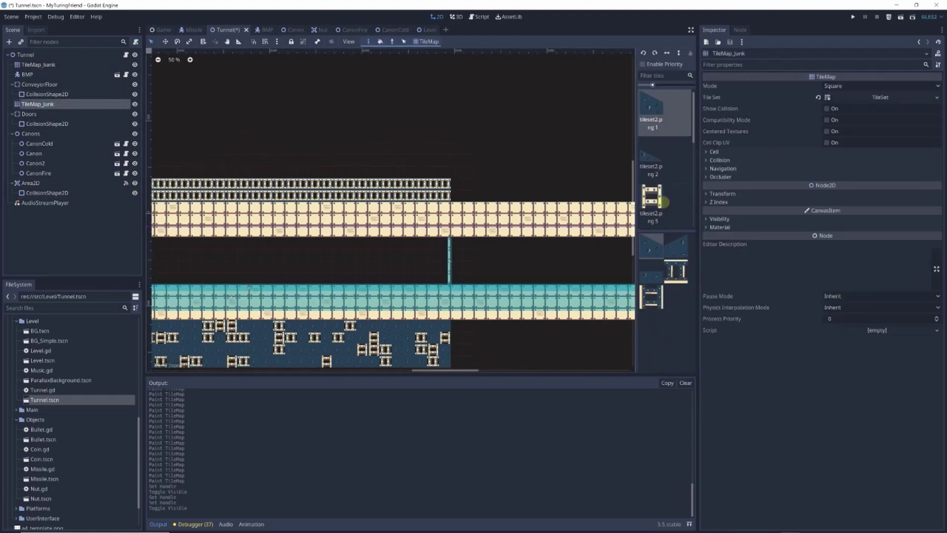
pyautogui.moveTo(467, 375)
pyautogui.mouseDown(button='middle')
pyautogui.moveTo(195, 365)
pyautogui.moveTo(239, 361)
pyautogui.mouseUp(button='middle')
pyautogui.keyDown('ctrl'); pyautogui.click(240, 361); pyautogui.keyUp('ctrl')
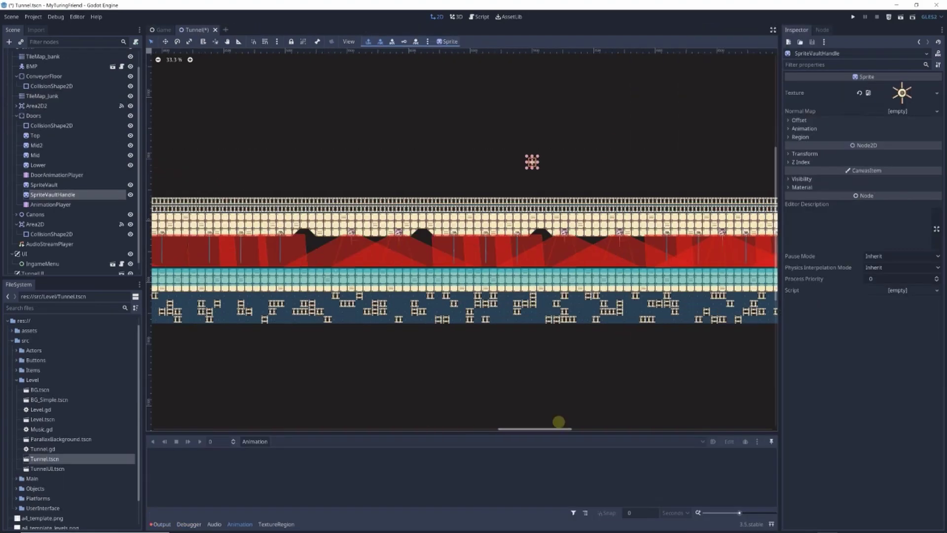
# - Move the vault door down and right and edit the vault handle's scale
pyautogui.press('f')
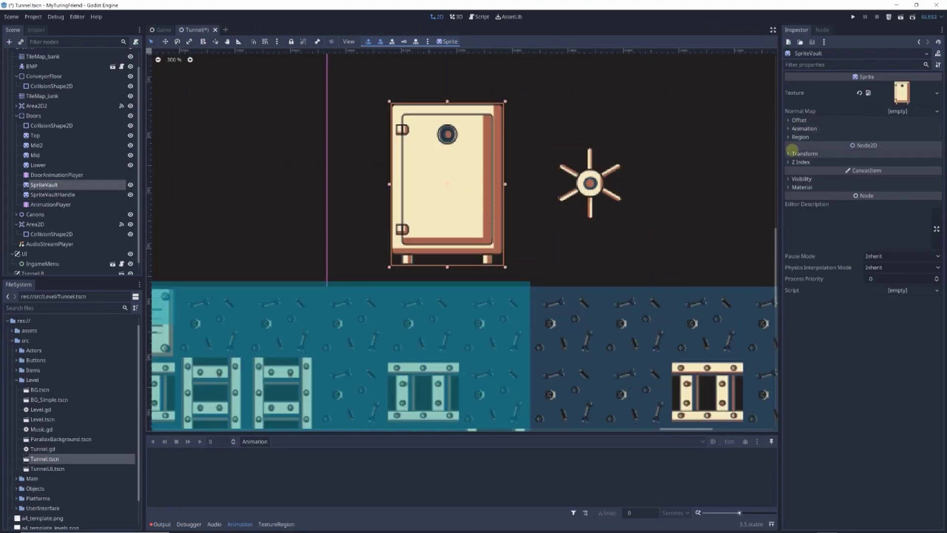
pyautogui.click(804, 153)
pyautogui.moveTo(492, 196); pyautogui.dragTo(519, 215)
pyautogui.click(567, 182)
pyautogui.click(882, 199)
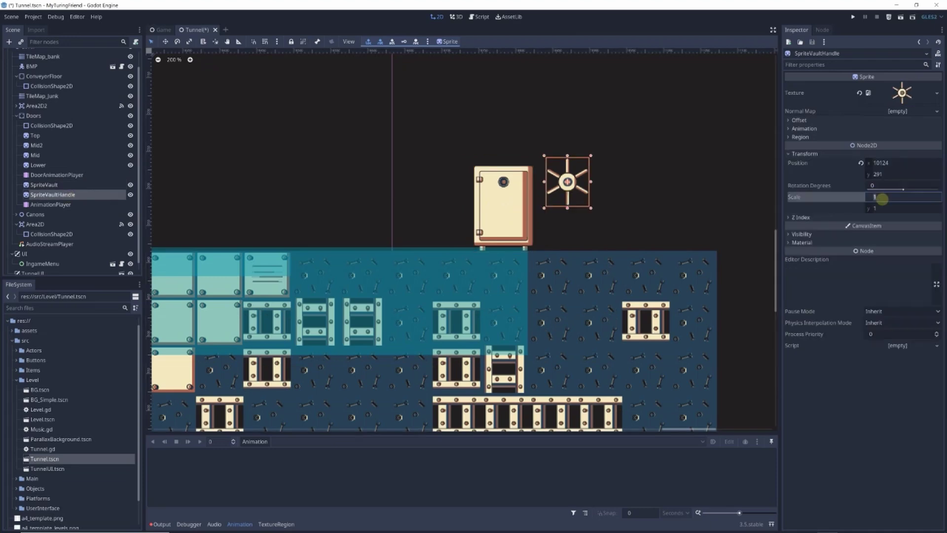
# - Create a 'stop' animation keying the handle's position and rotation, then inspect the open animation
pyautogui.click(44, 185)
pyautogui.click(255, 441)
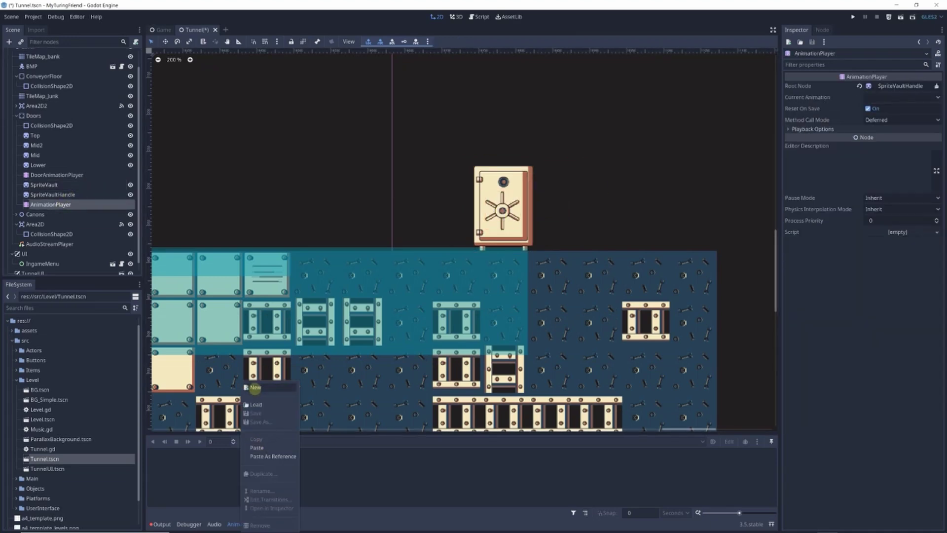
pyautogui.click(256, 394)
pyautogui.write('stop')
pyautogui.press('Return')
pyautogui.click(938, 162)
pyautogui.click(209, 456)
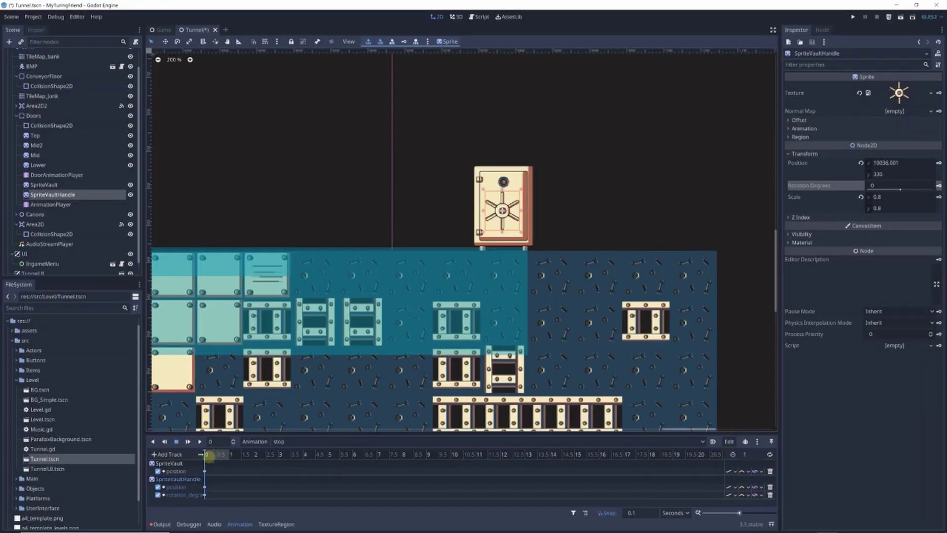
pyautogui.click(938, 186)
pyautogui.click(287, 406)
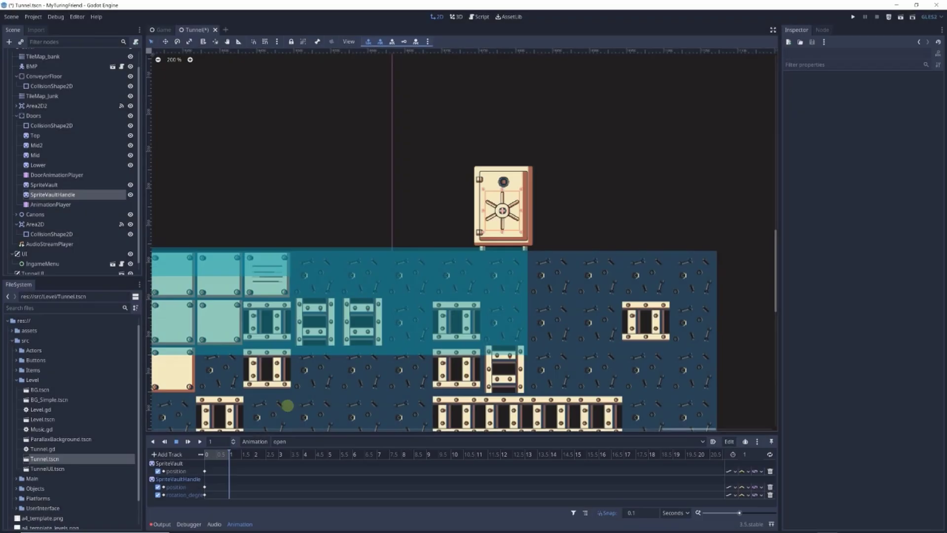
pyautogui.click(229, 495)
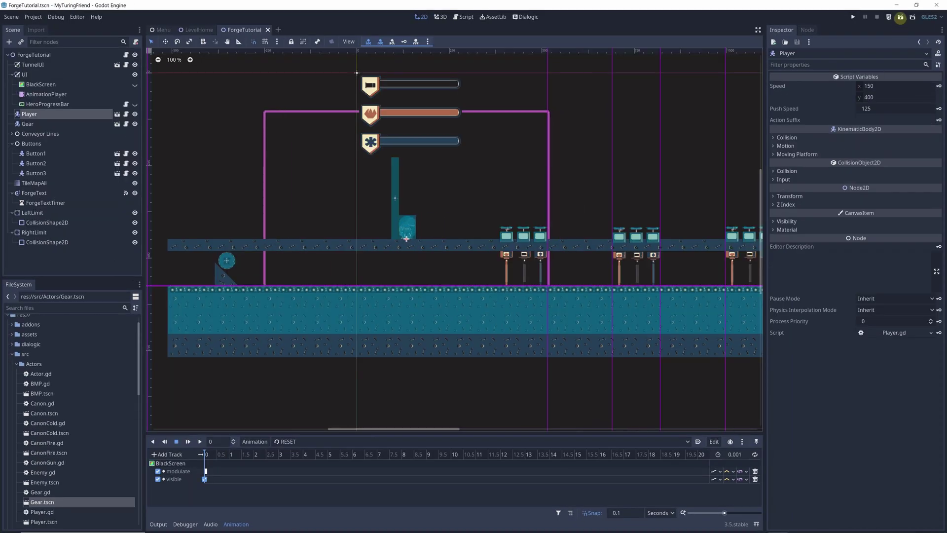
# - Select the ForgeTutorial scene file and launch the game to test the level
pyautogui.press('F3')
pyautogui.scroll(-5, 69, 419)
pyautogui.click(43, 377)
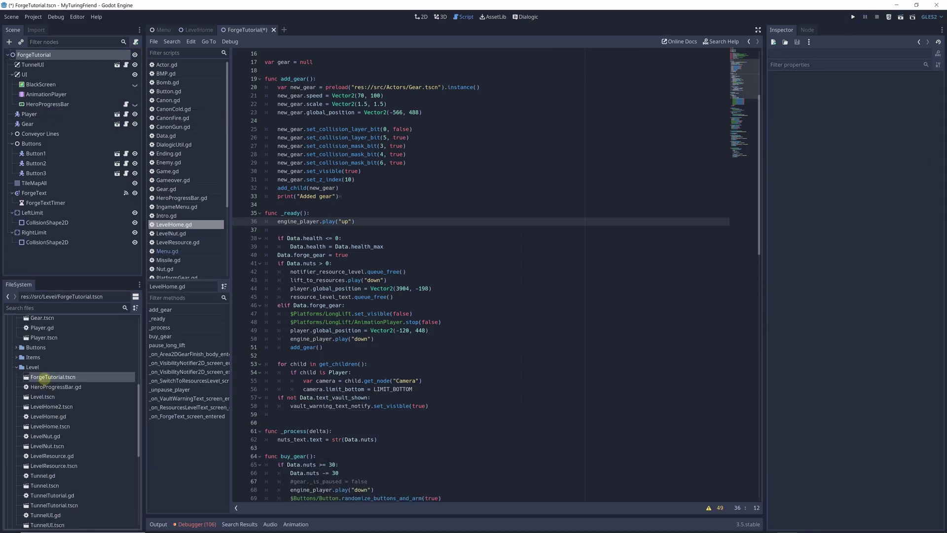
pyautogui.click(889, 23)
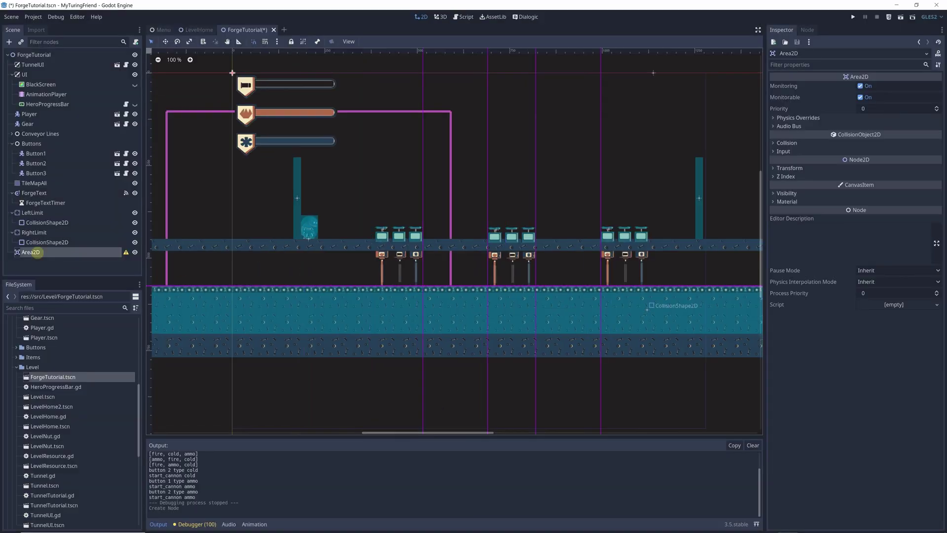
# - Place the new Area2D past the conveyor, connect body_entered, and add 'onready var gear'
pyautogui.moveTo(721, 216); pyautogui.dragTo(571, 272)
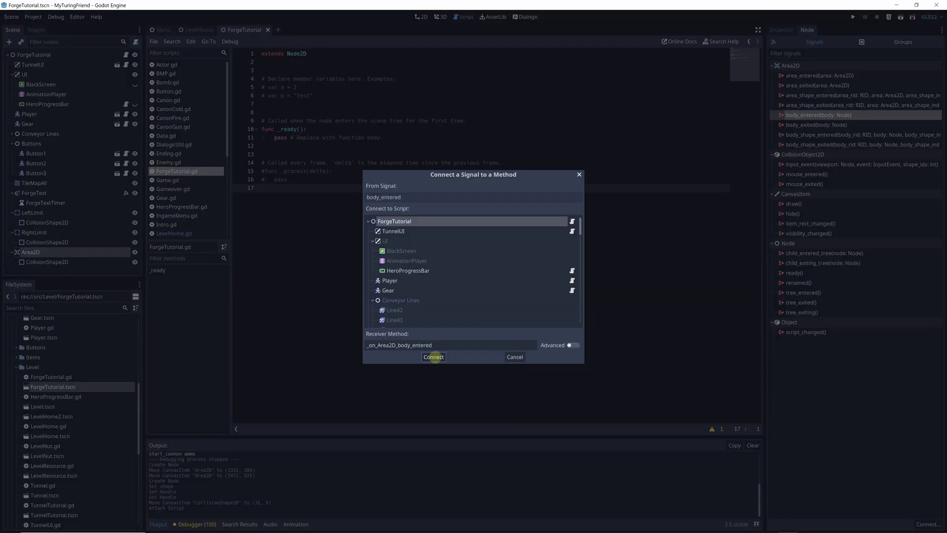
pyautogui.click(434, 356)
pyautogui.write('onready var gear')
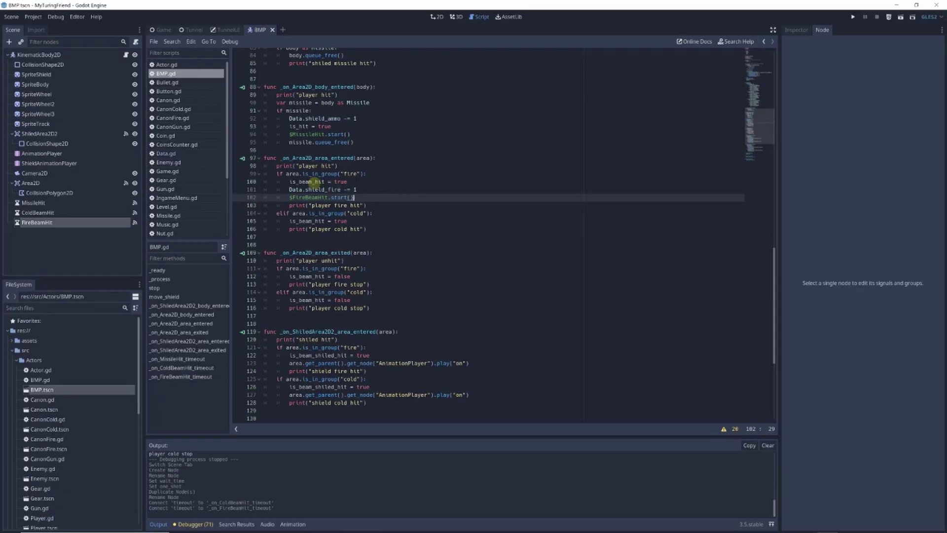
# - Add shield_fire decrement and $FireBeamHit.start() on hit, then adapt a copy for the cold branch
pyautogui.scroll(-5, 393, 345)
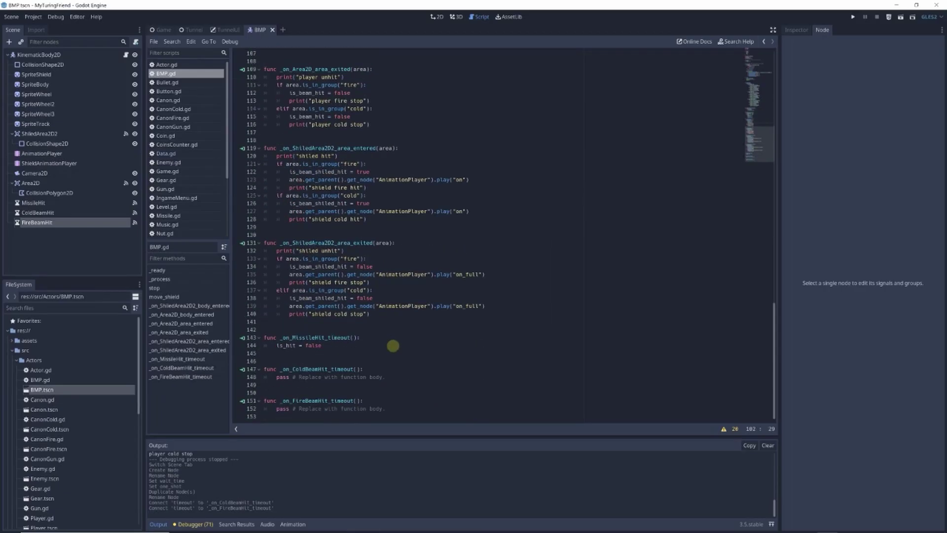
pyautogui.write('if is_beam_hit: Data.shield_fire -= 1 $FireBeamHit.start()')
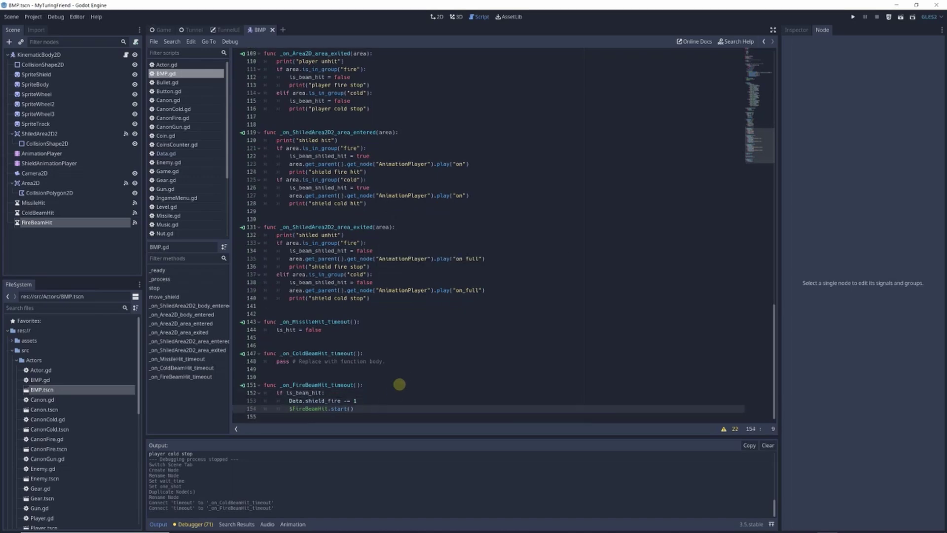
pyautogui.scroll(7, 375, 193)
pyautogui.click(378, 187)
pyautogui.press('Return')
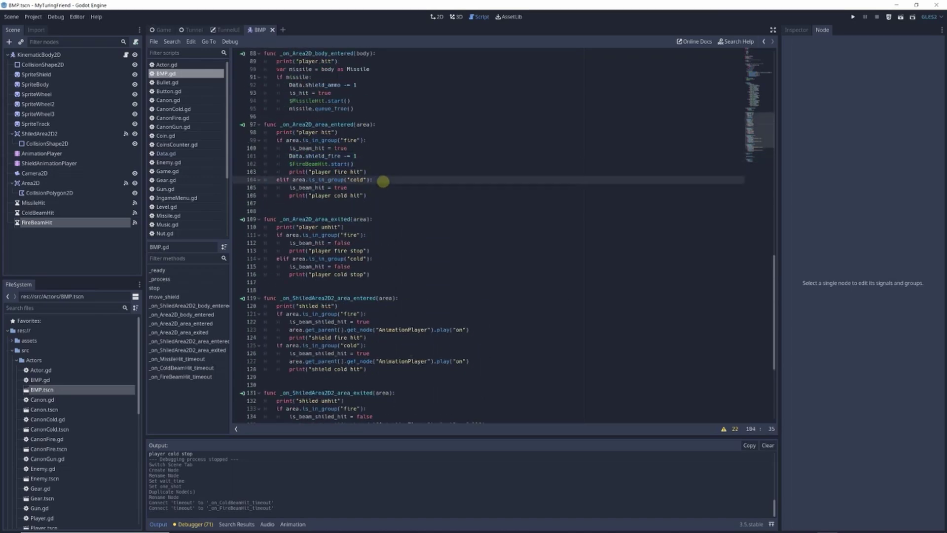
pyautogui.write('Data.shield_fire -= 1 \t\t$FireBeamHit.start()')
pyautogui.click(331, 195)
pyautogui.click(307, 203)
pyautogui.press('BackSpace')
pyautogui.press('BackSpace')
pyautogui.press('BackSpace')
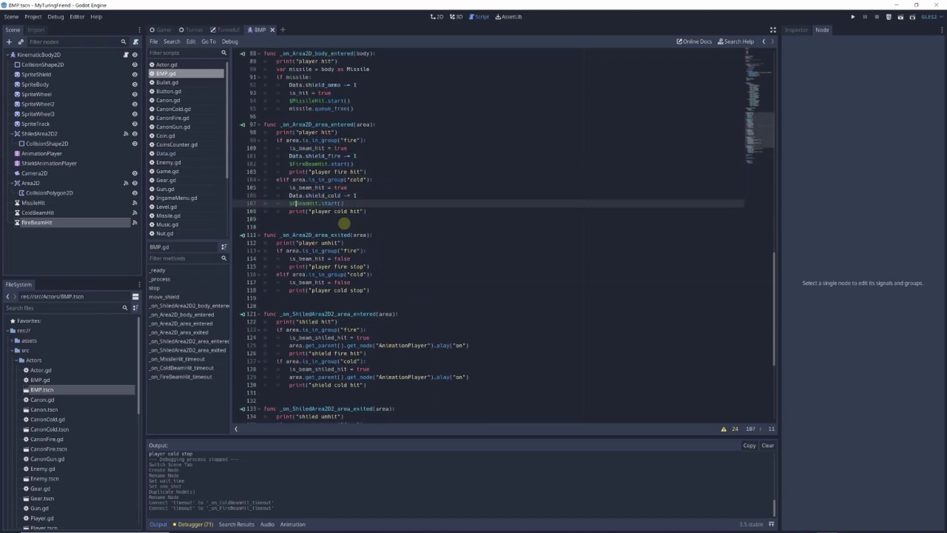
# - Copy the fire timeout body into the cold-beam timeout under an 'if is_bean_hit:' condition
pyautogui.scroll(-8, 360, 198)
pyautogui.moveTo(288, 401); pyautogui.dragTo(354, 408)
pyautogui.hotkey('ctrl', 'c')
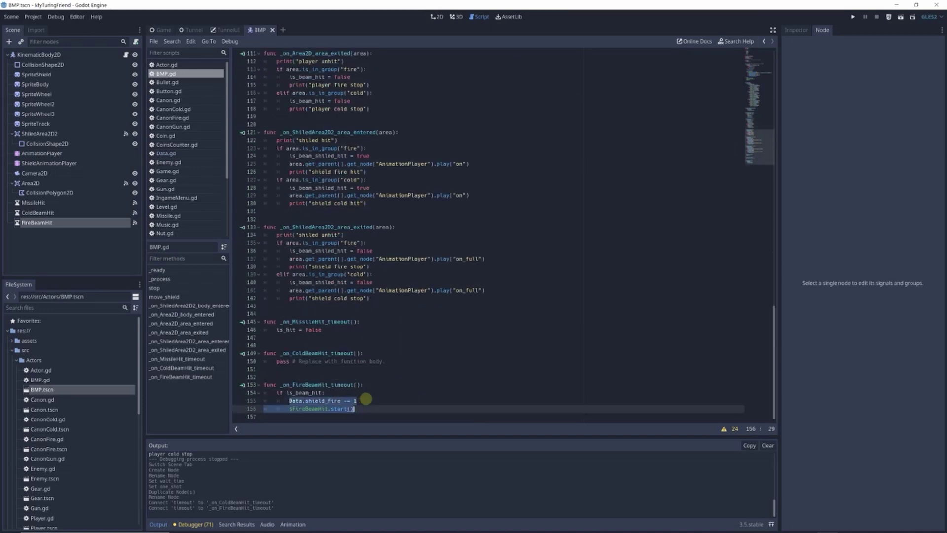
pyautogui.moveTo(276, 361); pyautogui.dragTo(385, 361)
pyautogui.hotkey('ctrl', 'v')
pyautogui.click(283, 362)
pyautogui.write('if is_bean_hit:')
pyautogui.press('Return')
pyautogui.click(331, 369)
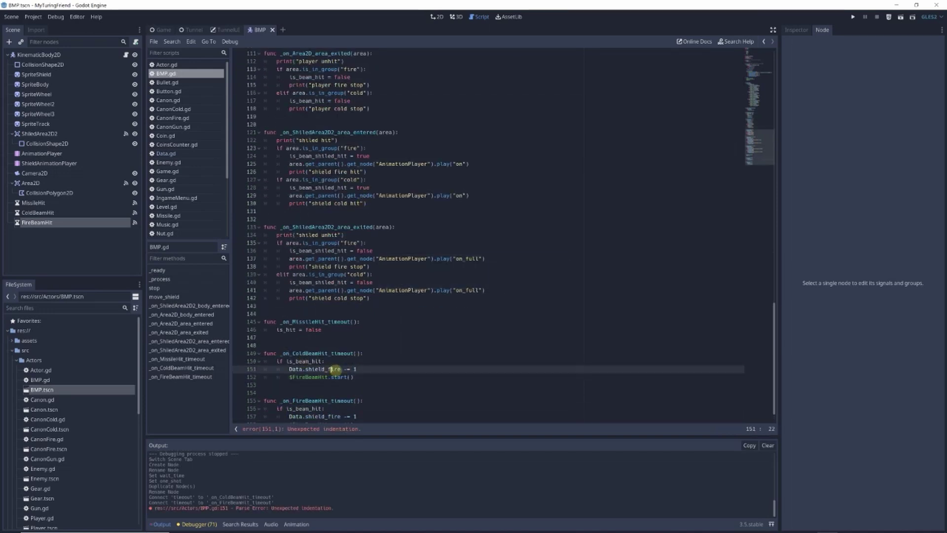
pyautogui.write('cold')
pyautogui.click(346, 329)
# - Open Tunnel.tscn and run it with F6 to test the beam hits
pyautogui.scroll(-5, 78, 409)
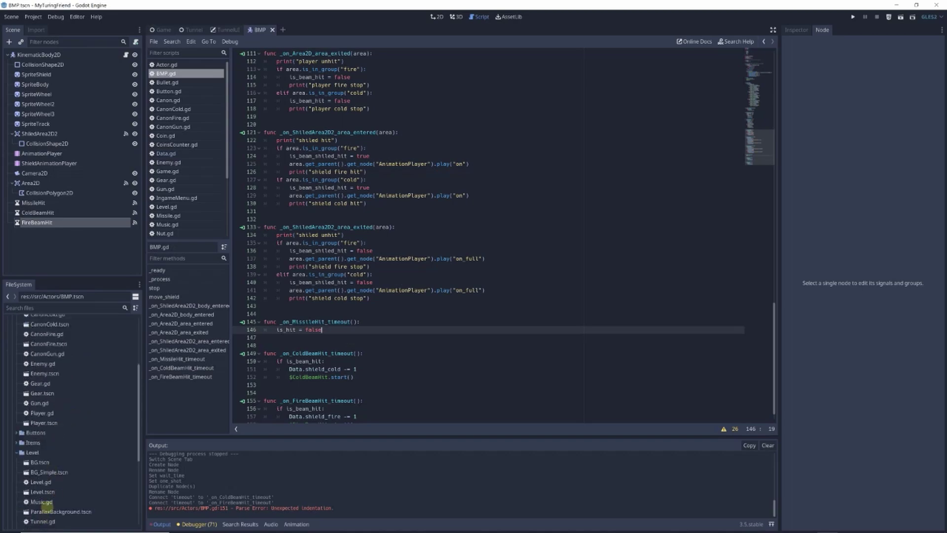
pyautogui.doubleClick(44, 478)
pyautogui.press('F6')
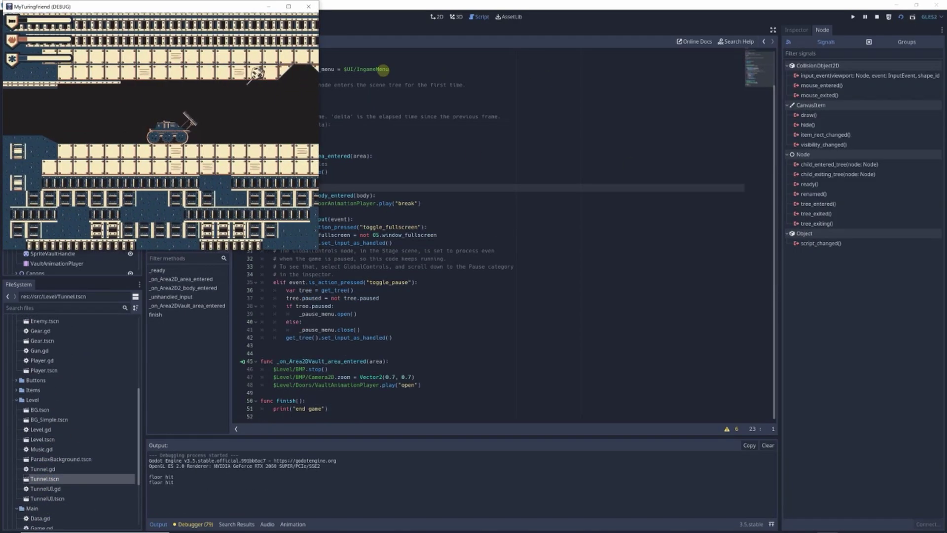